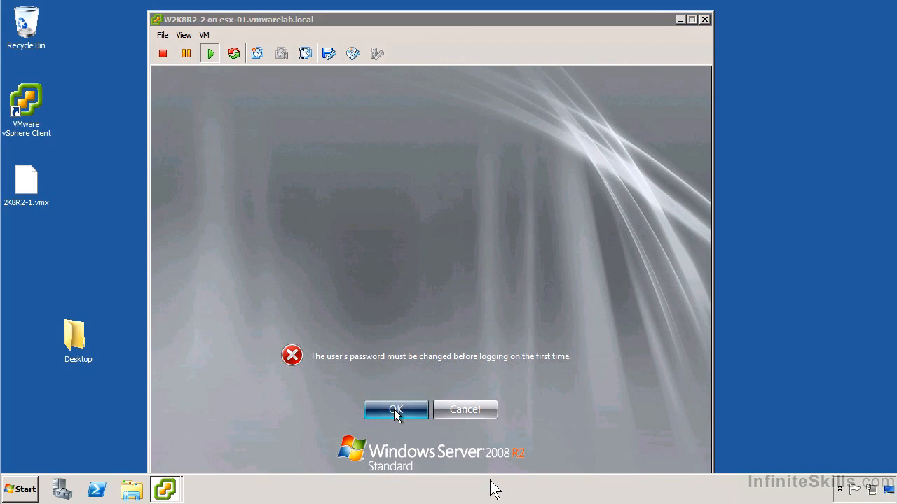
Set the Administrator's new password at first logon, entering it in both the new password and confirmation fields
text(••••••••)
key(Tab)
text(••••••••)
key(Return)
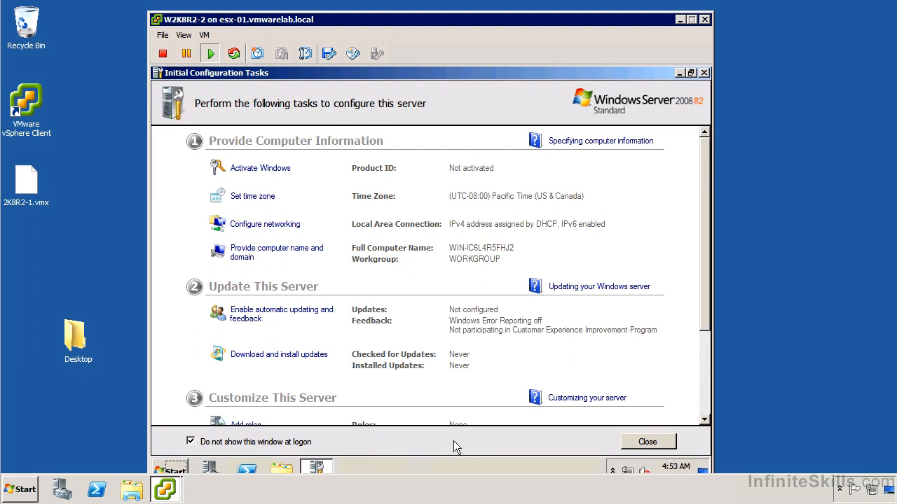
Close the Initial Configuration Tasks and Server Manager startup windows, and open Device Manager from the computer's management console
click(643, 443)
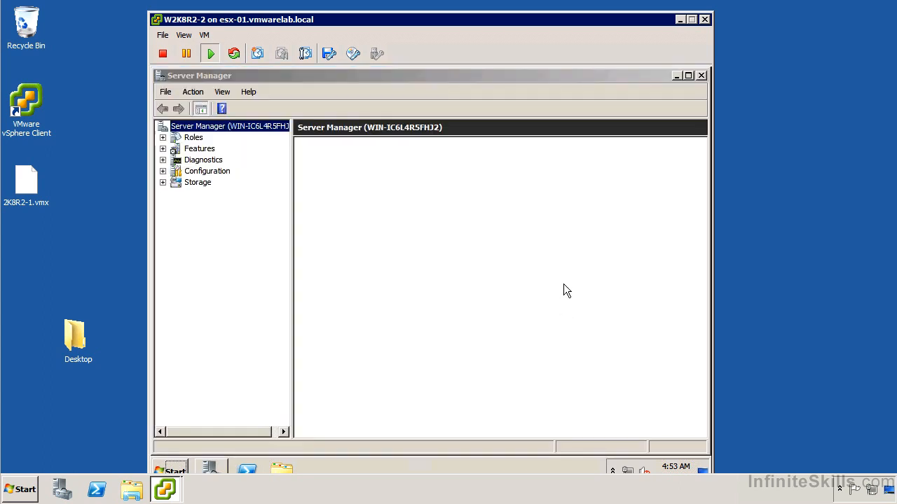
click(698, 75)
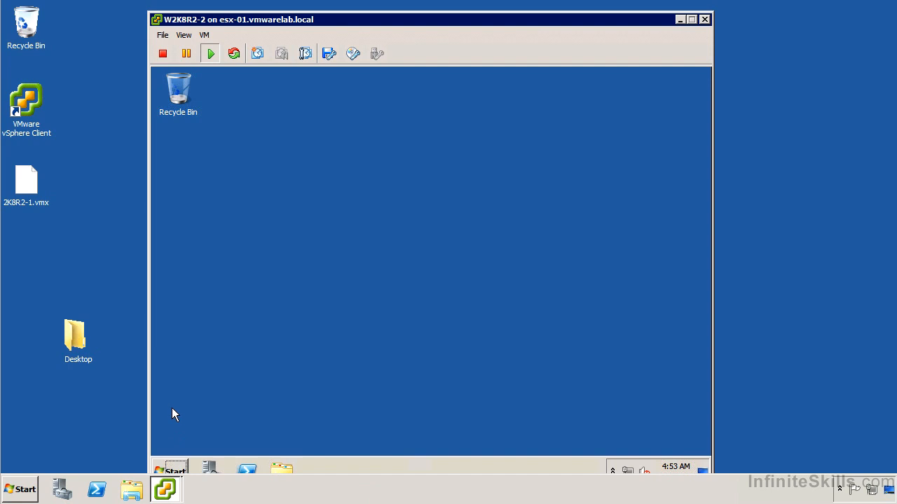
click(172, 463)
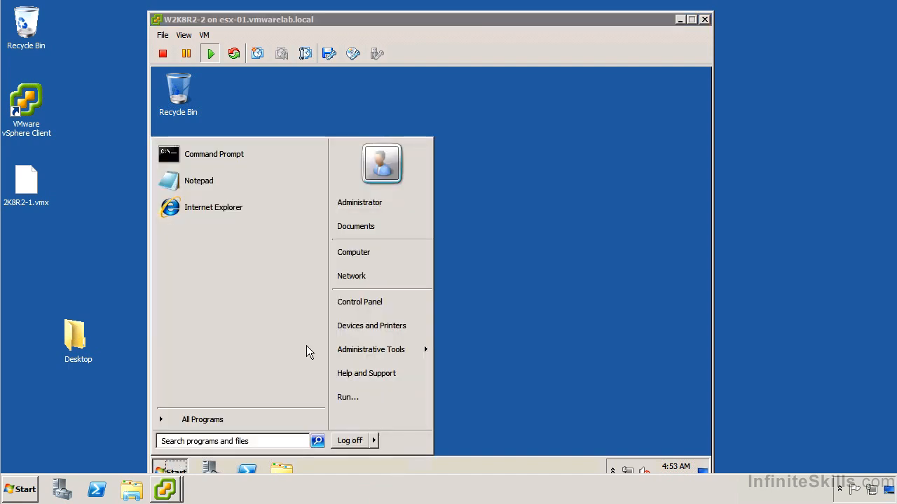
right_click(351, 250)
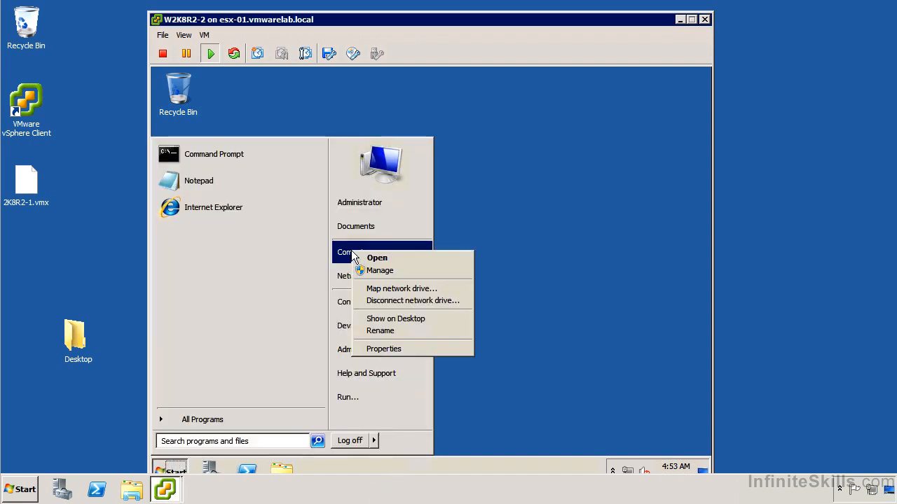
click(385, 272)
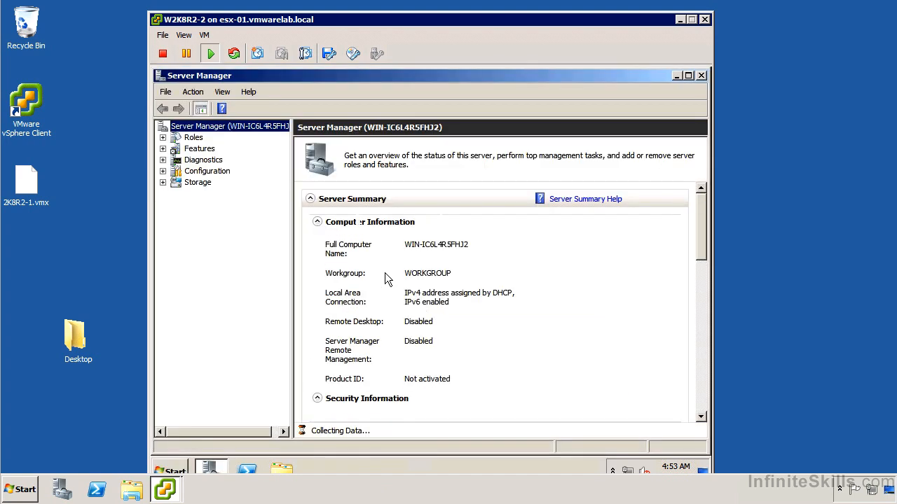
click(162, 160)
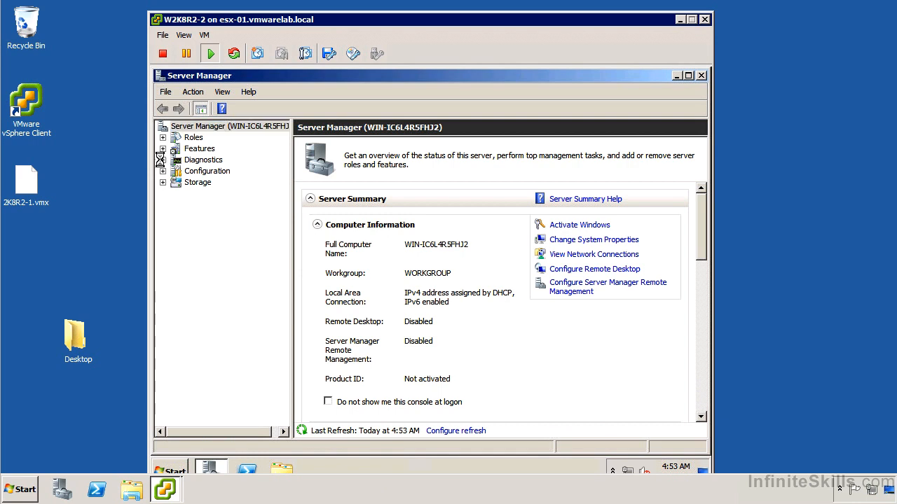
click(232, 193)
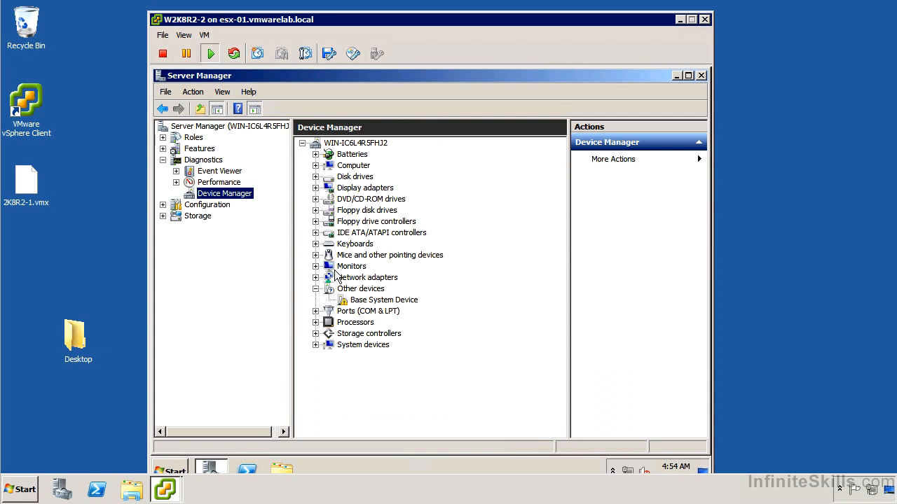
Examine the display adapter, IDE controller, network adapter, processor and system device entries in Device Manager, and close the console
click(316, 188)
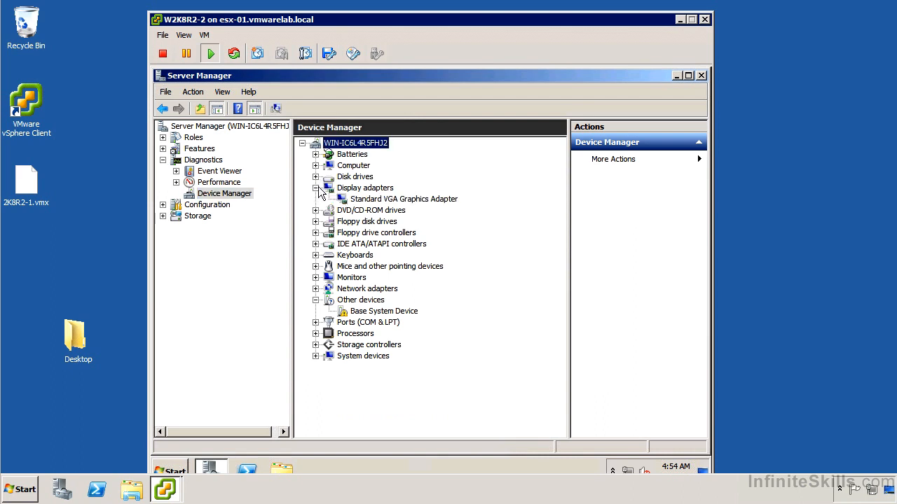
click(315, 243)
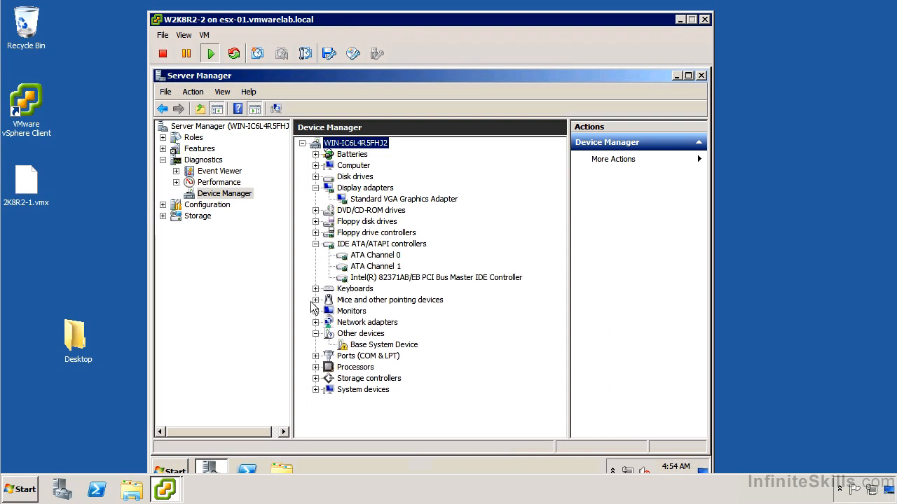
click(315, 323)
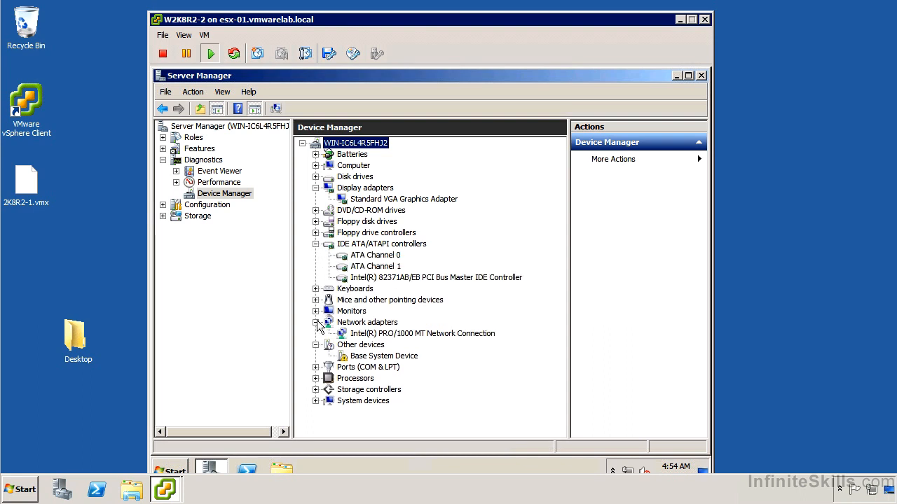
click(315, 378)
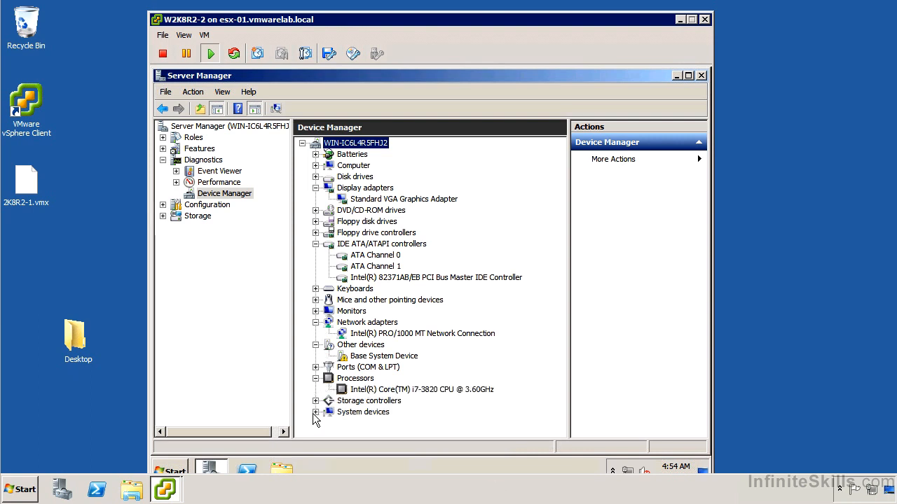
click(315, 412)
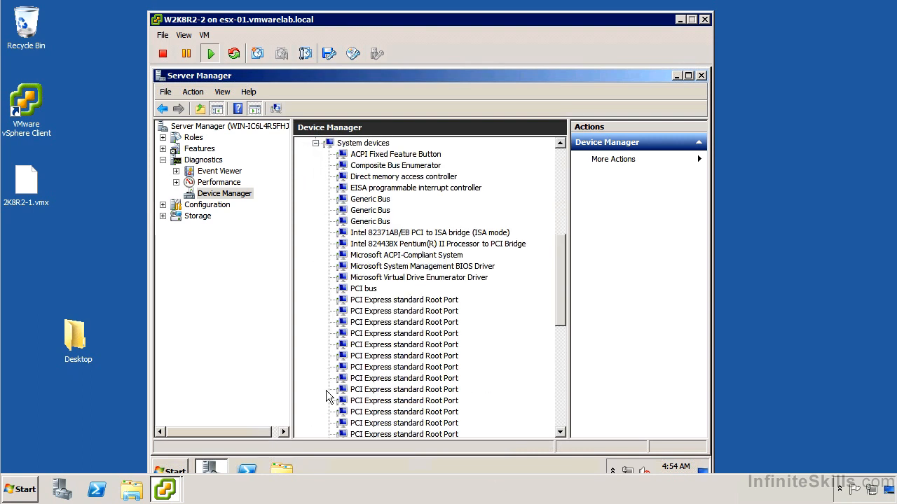
scroll(325, 390, down, 3)
scroll(324, 390, down, 5)
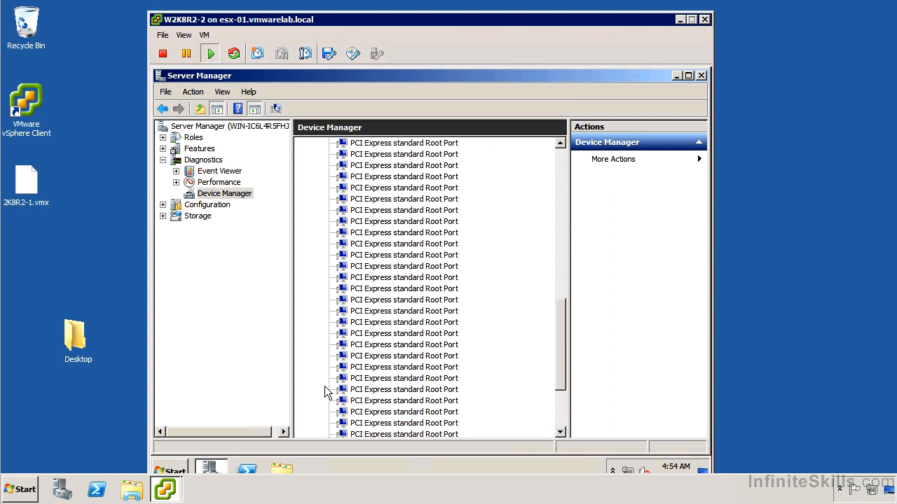
scroll(321, 382, down, 1)
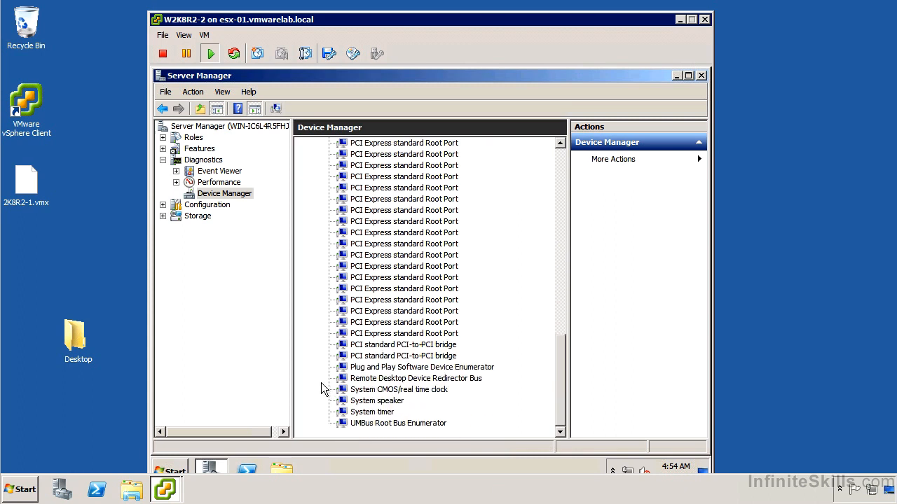
scroll(319, 381, up, 6)
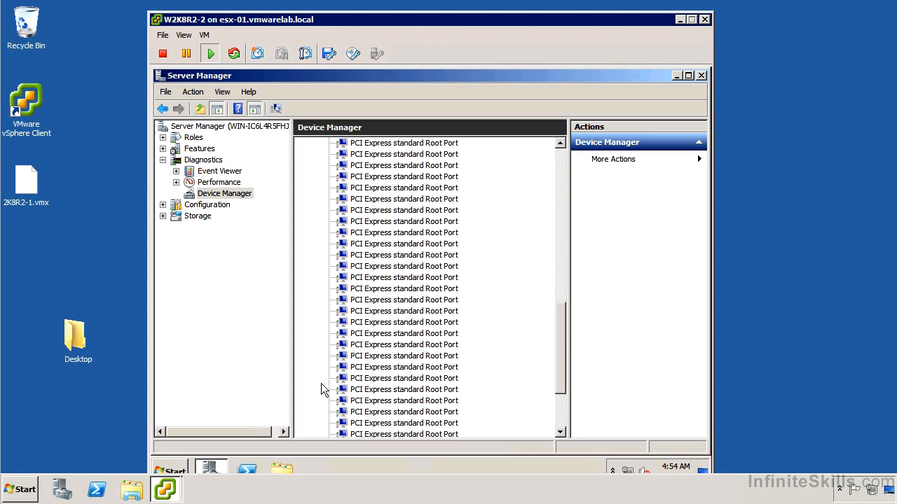
scroll(354, 345, up, 7)
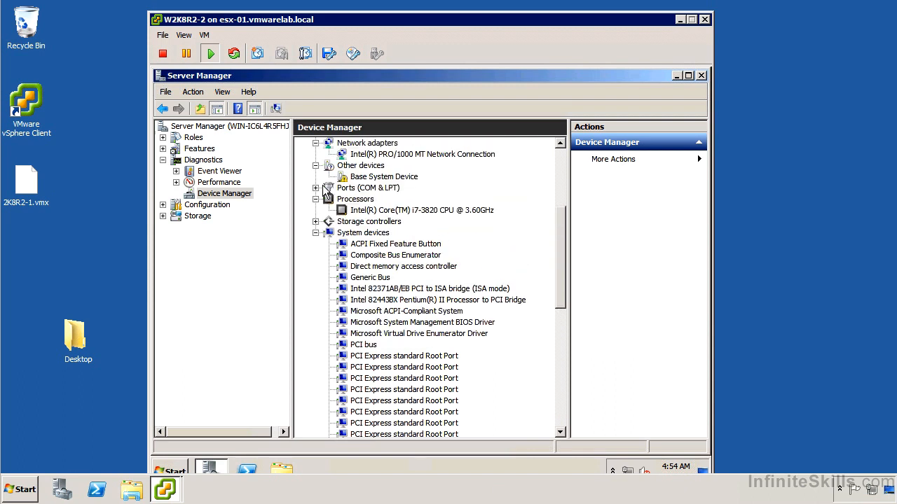
scroll(324, 191, up, 3)
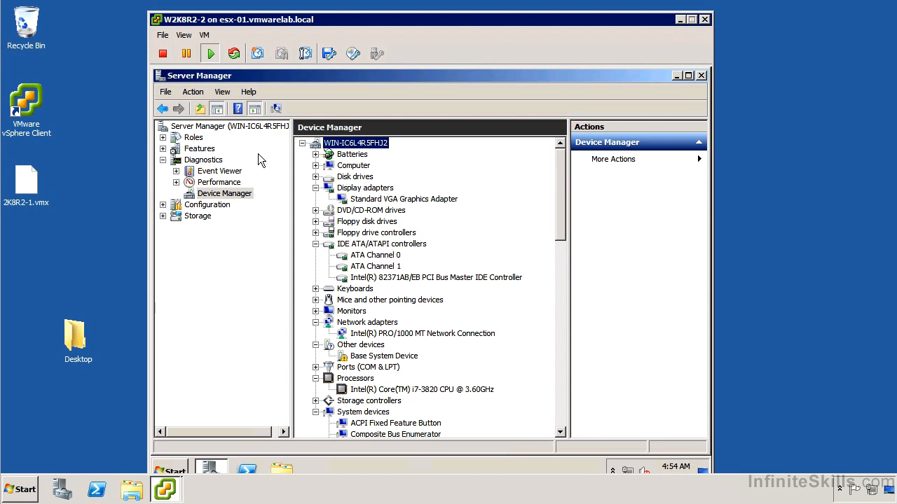
double_click(157, 82)
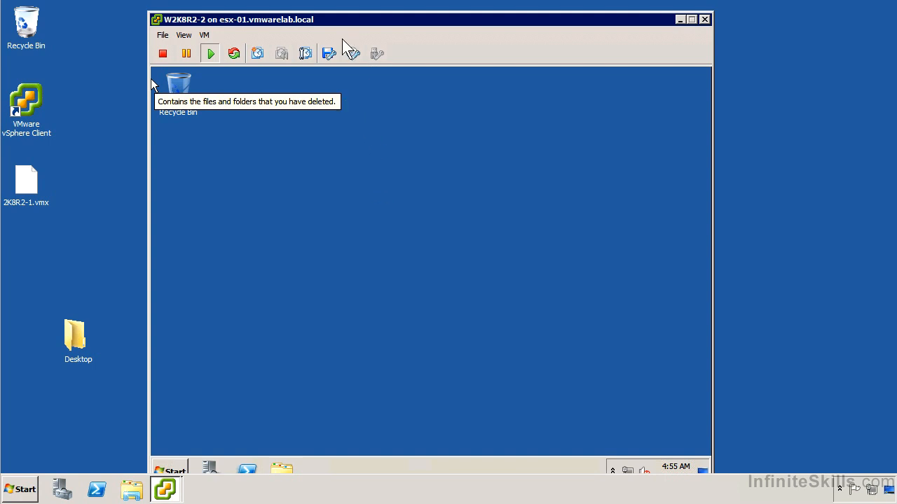
Start the VMware Tools installation for the virtual machine and run setup64.exe from the mounted disc
click(203, 35)
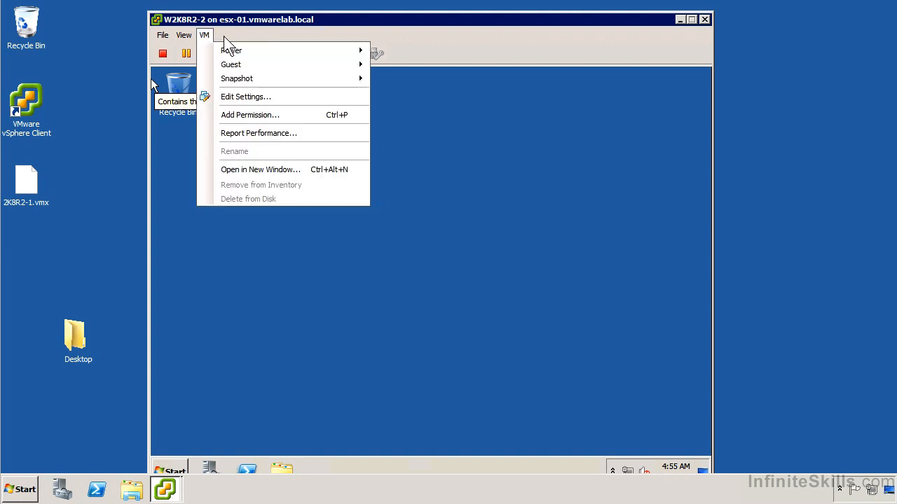
mouse_move(311, 65)
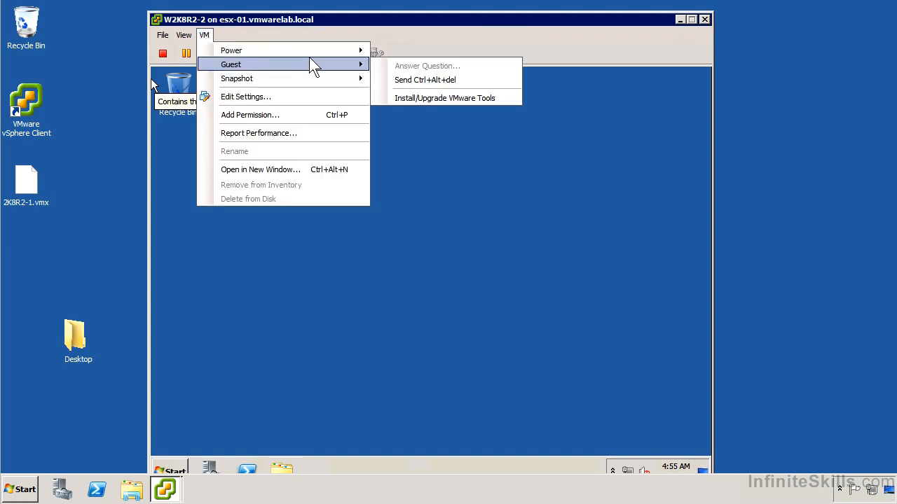
click(426, 98)
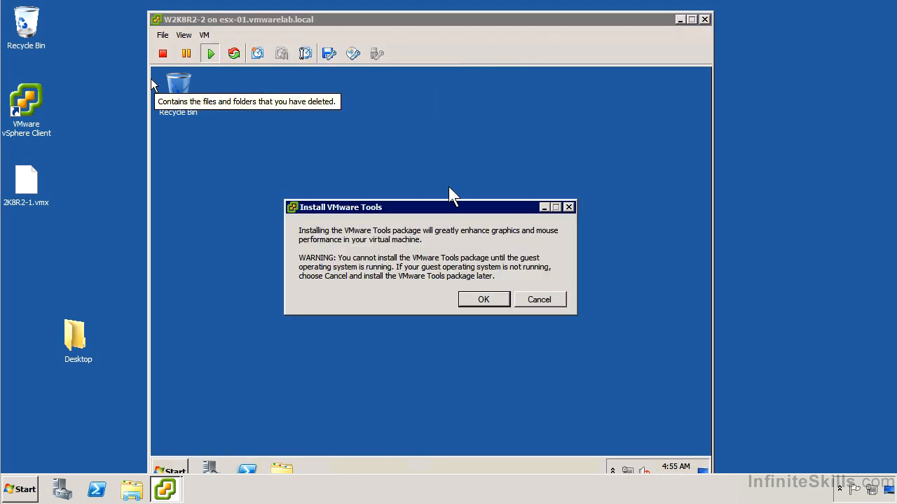
click(494, 300)
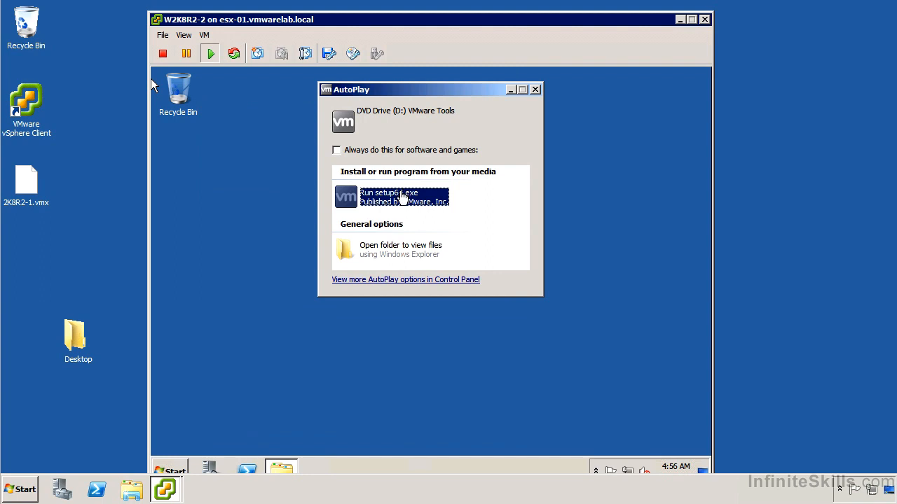
click(403, 198)
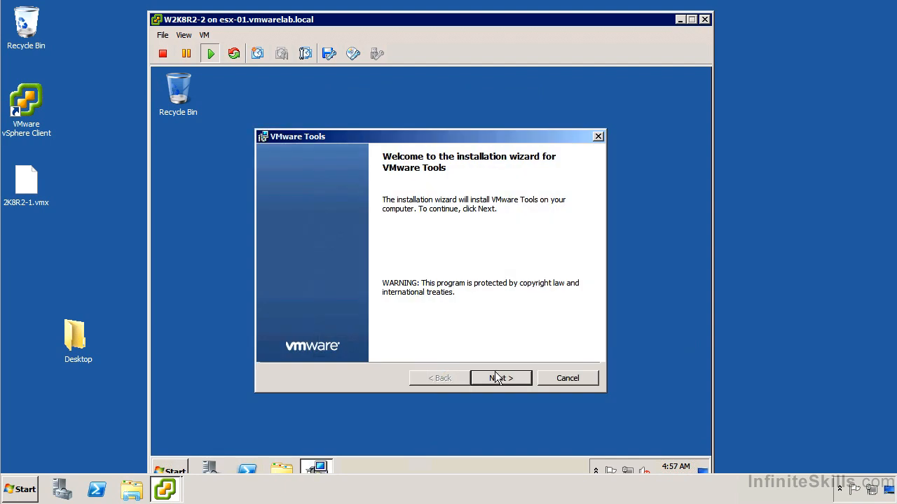
Choose the Custom setup type in the VMware Tools wizard and proceed with the installation
click(497, 379)
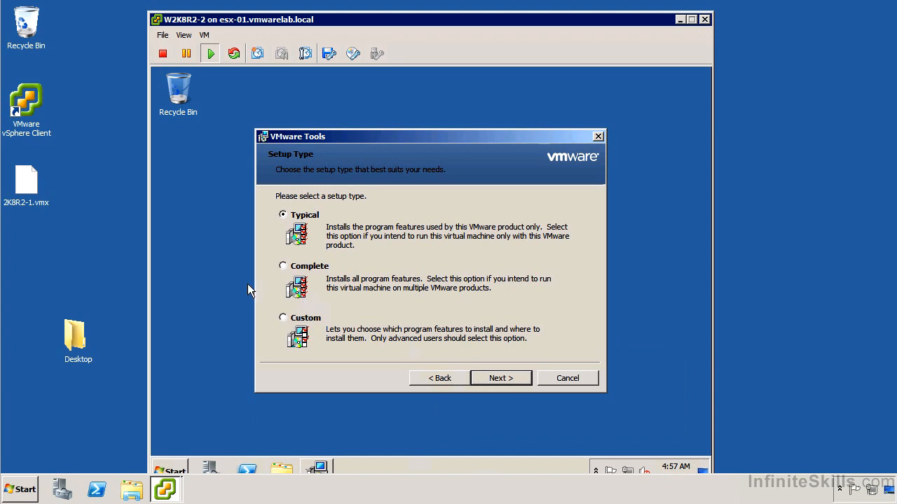
click(297, 317)
click(501, 378)
click(517, 378)
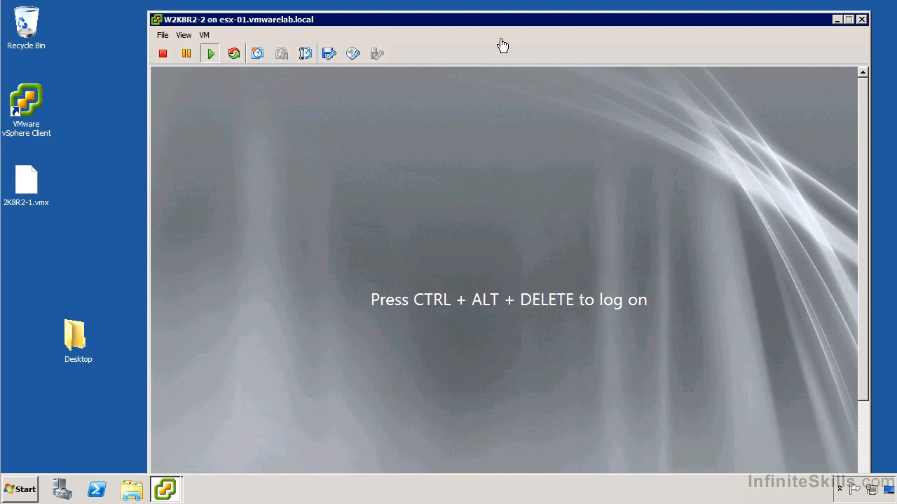
Send Ctrl+Alt+Del to the guest and log on as Administrator with the account password
click(206, 35)
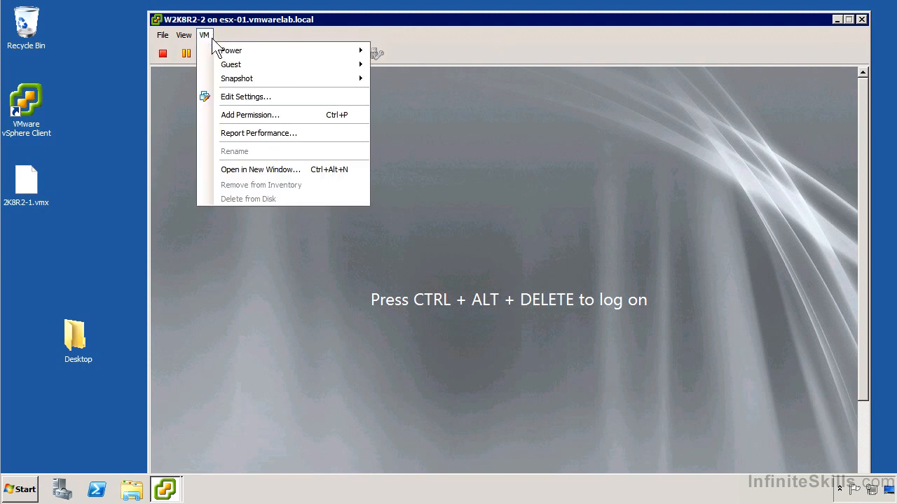
mouse_move(229, 55)
mouse_move(286, 64)
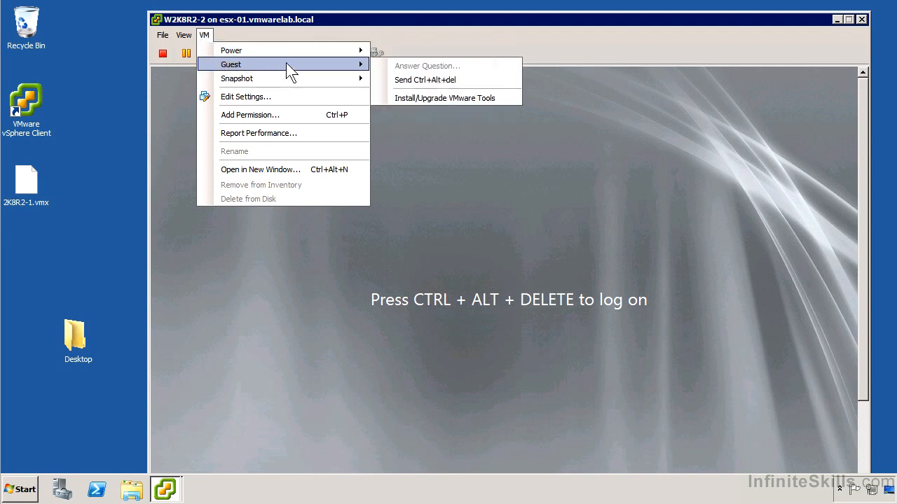
click(451, 81)
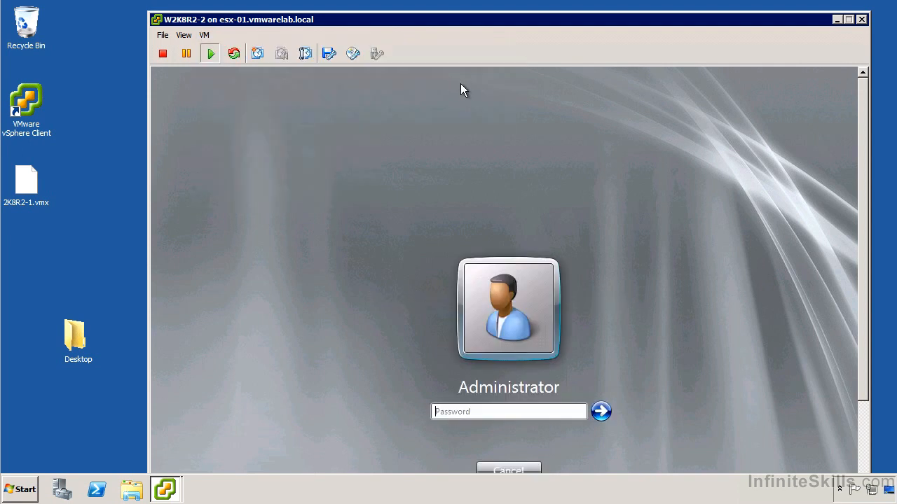
text(Pa$$w0rd)
key(Return)
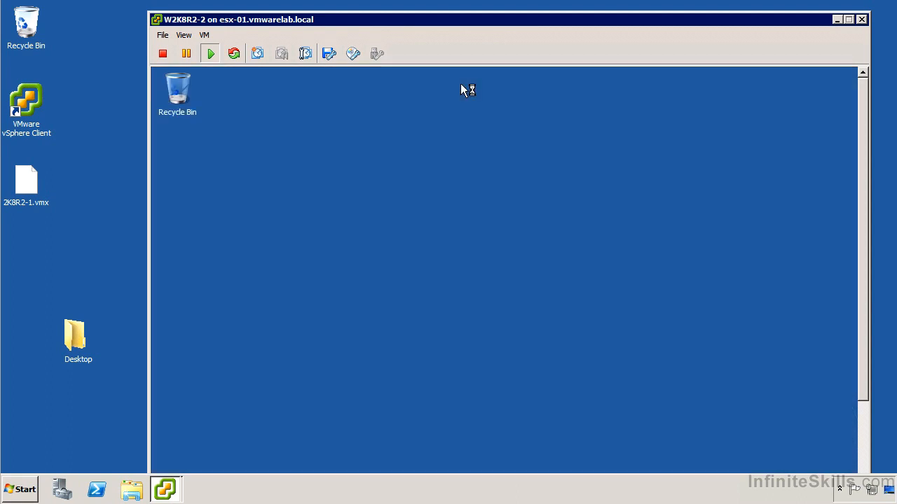
Reposition the console window and inspect the network adapter, processor and storage controller entries in the guest's Device Manager
click(369, 248)
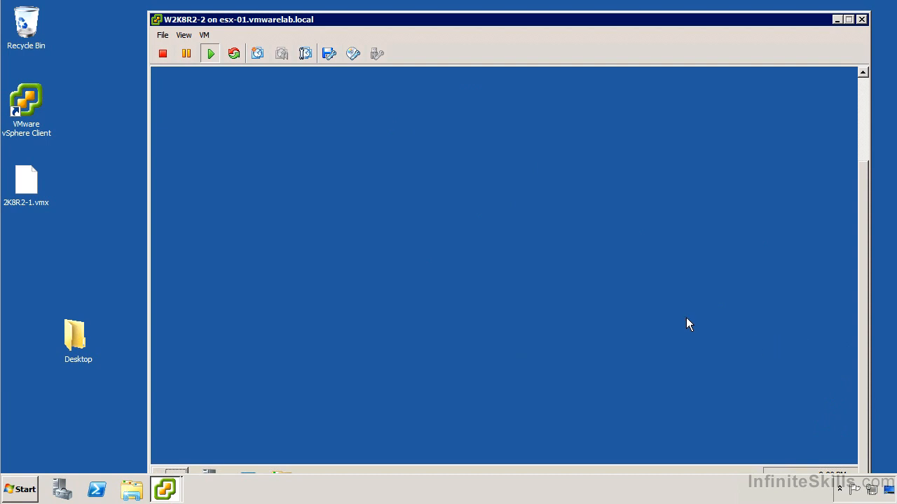
drag(526, 21, 505, 8)
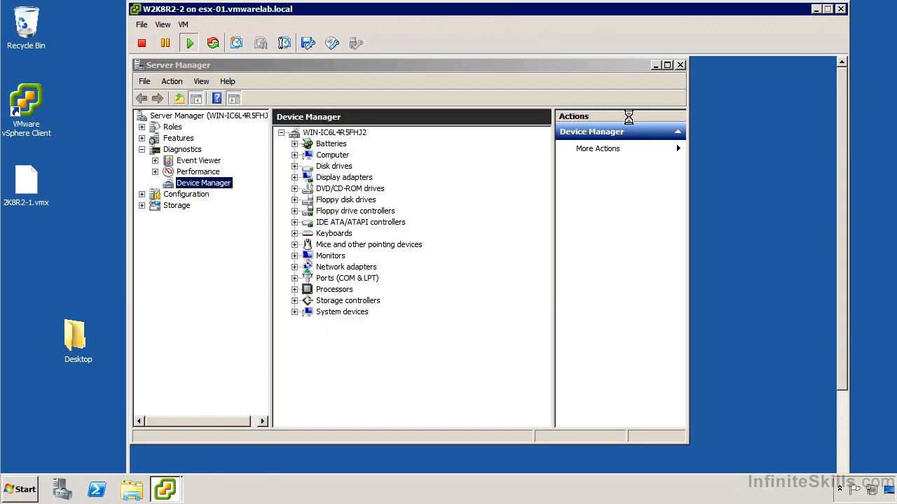
click(294, 267)
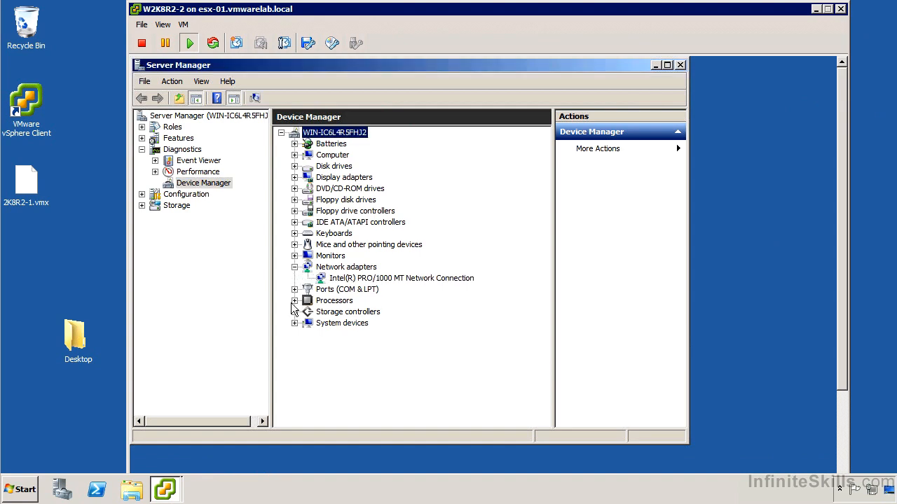
click(294, 301)
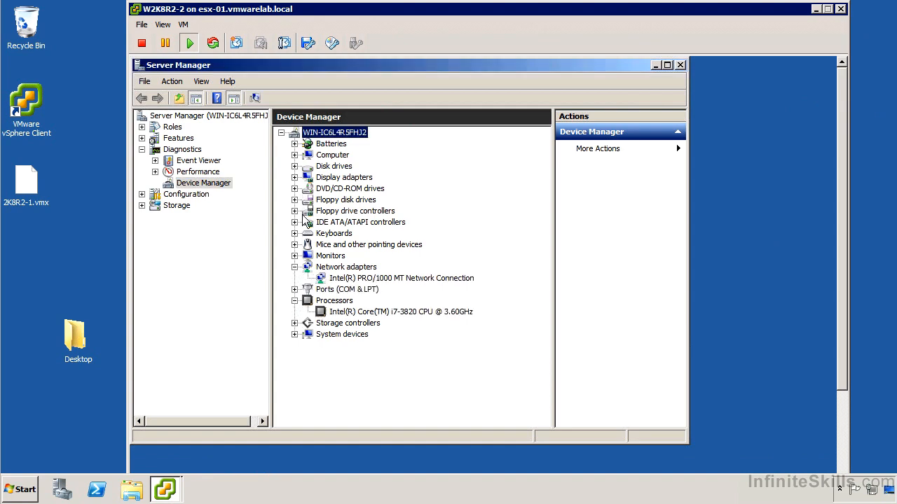
click(294, 323)
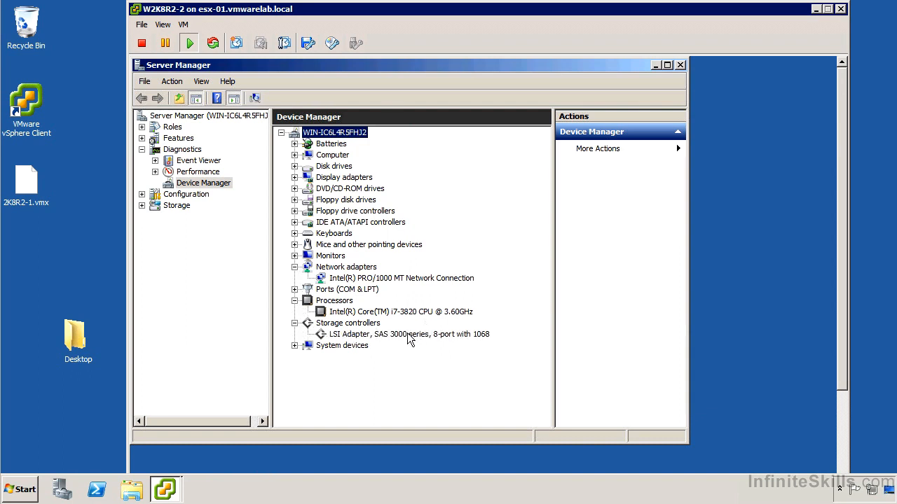
Review the guest's system devices in Device Manager, and select the VMTools service in the maximized Server Manager's Services list
click(294, 345)
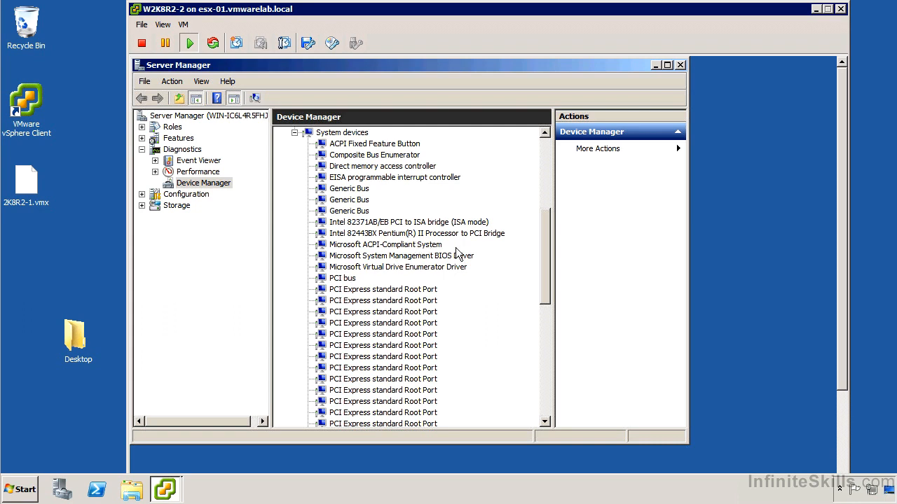
scroll(458, 255, up, 6)
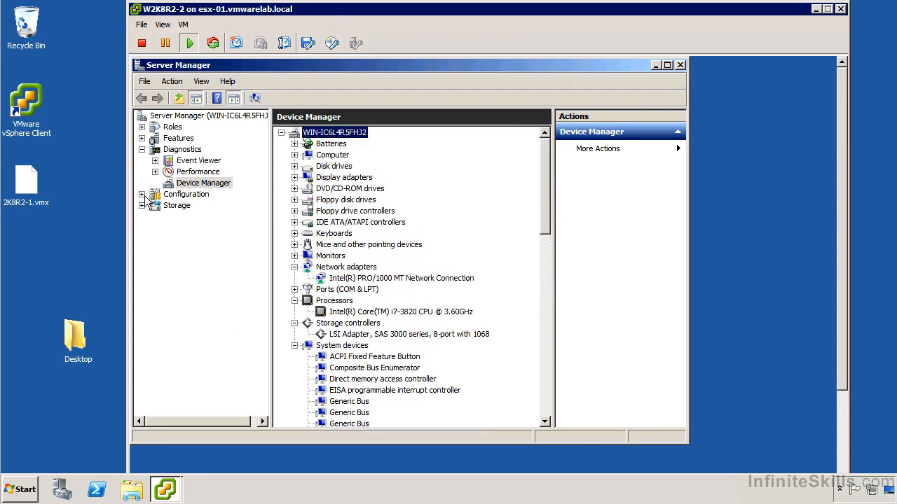
click(142, 194)
click(190, 229)
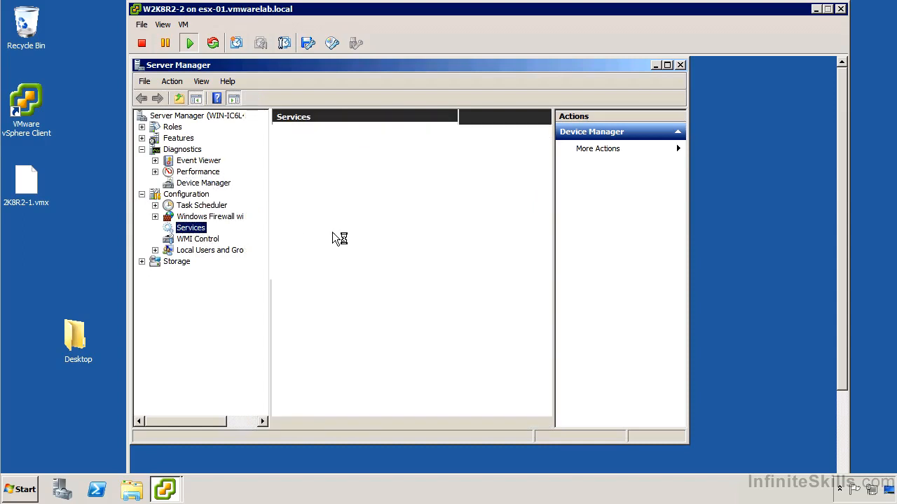
click(667, 65)
drag(706, 167, 682, 399)
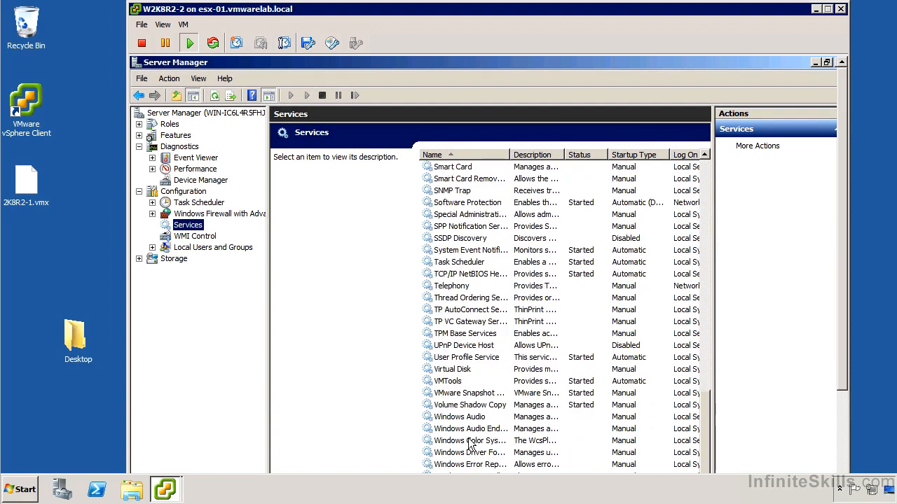
click(467, 381)
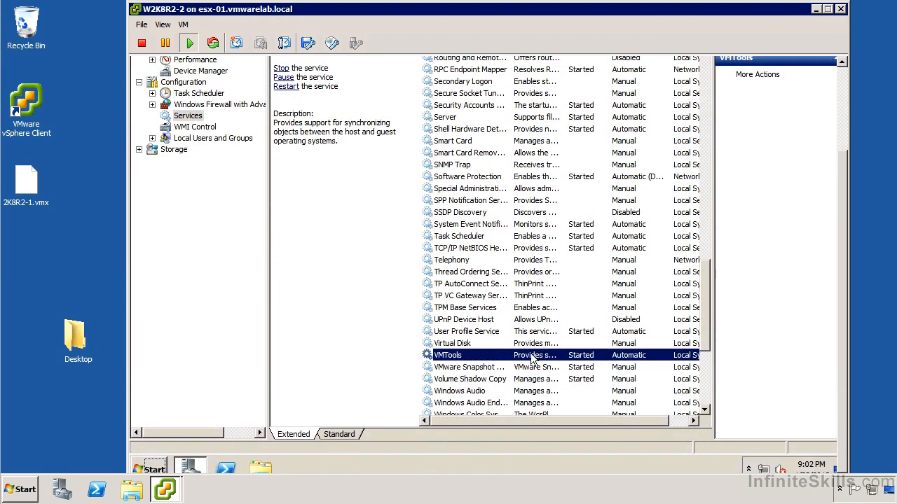
Examine the VMTools service's properties, including its recovery actions for subsequent failures, and close them without changes
right_click(581, 355)
click(586, 327)
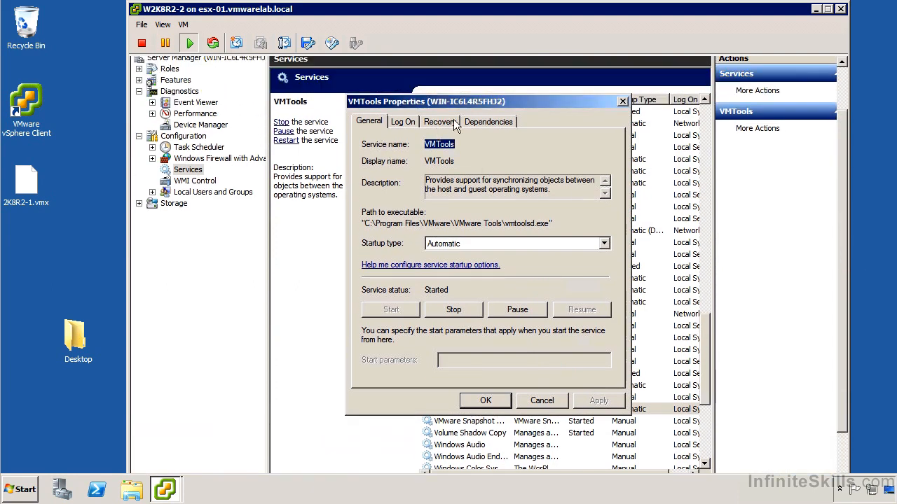
click(454, 123)
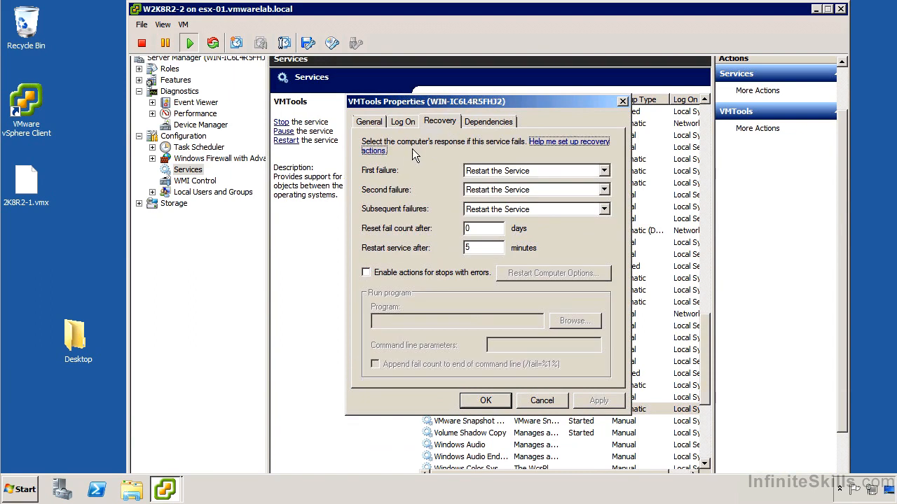
click(535, 210)
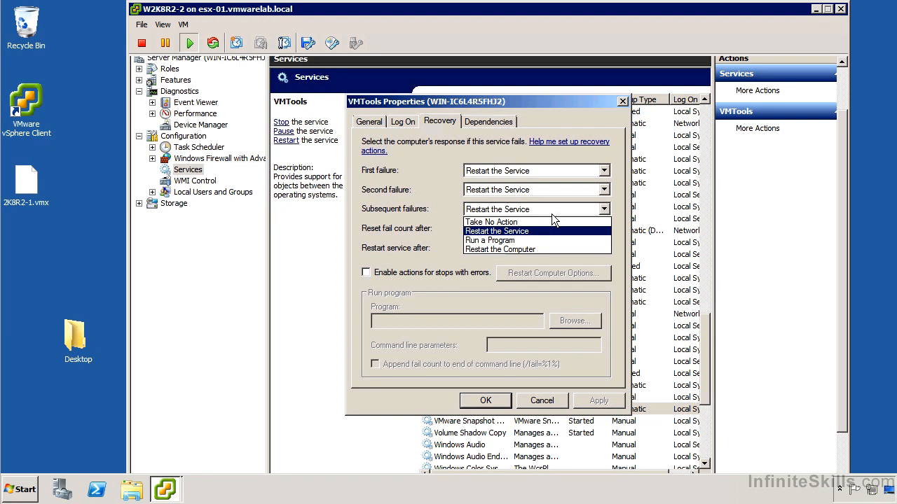
click(552, 213)
click(541, 400)
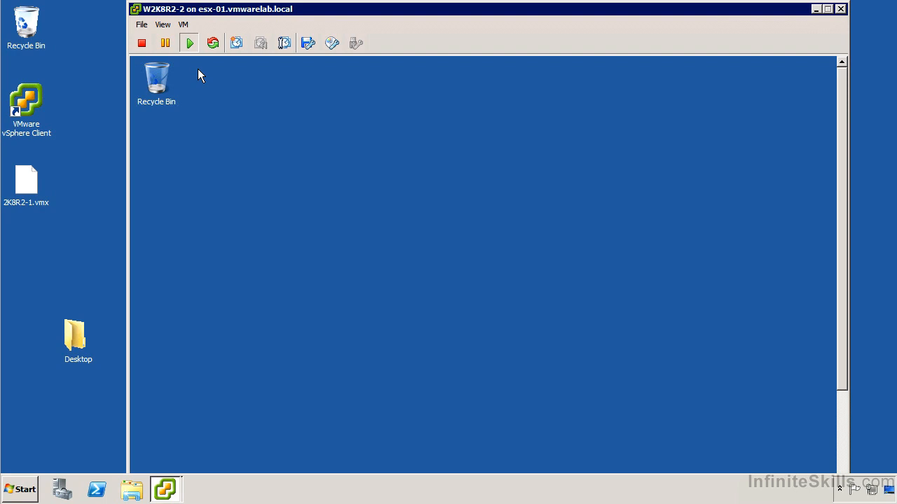
Switch the W2K8R2-2 console to full screen mode and unpin its full-screen title bar
click(189, 24)
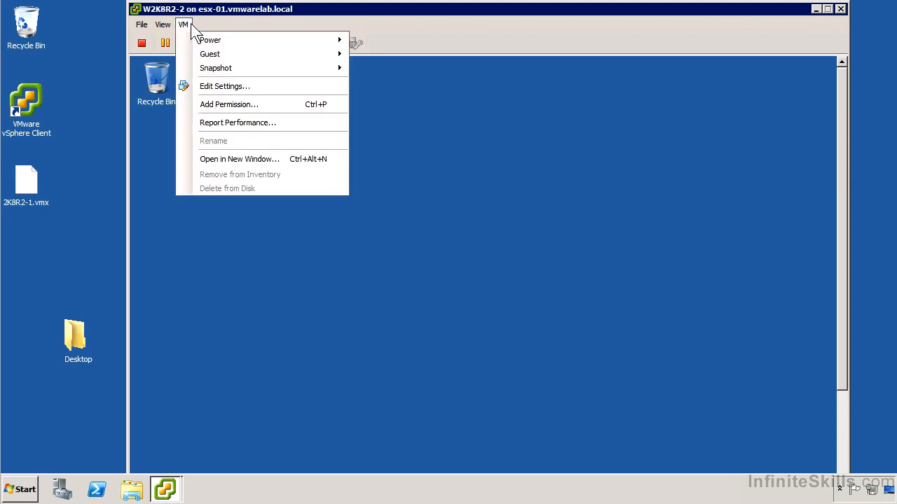
click(188, 25)
click(164, 25)
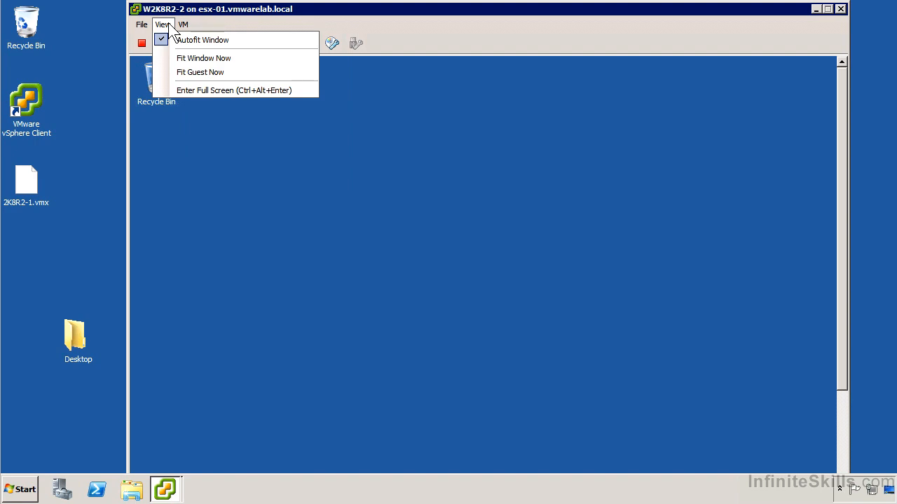
click(190, 91)
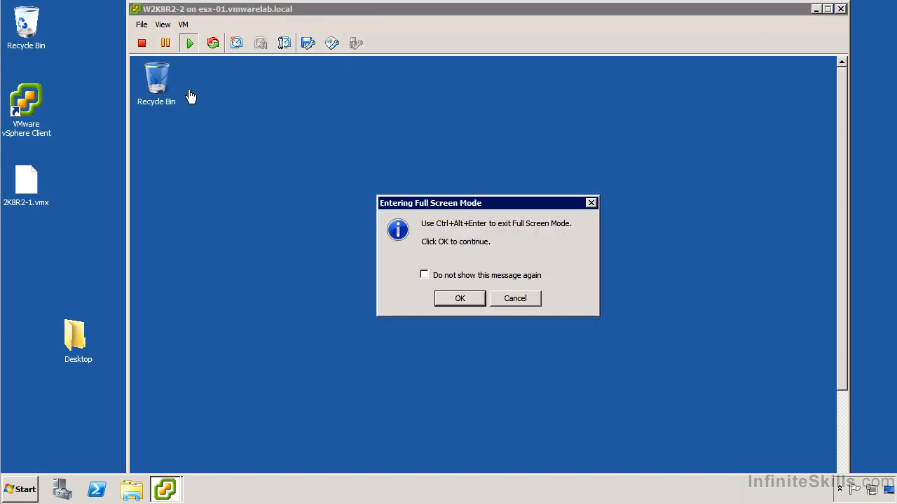
click(457, 300)
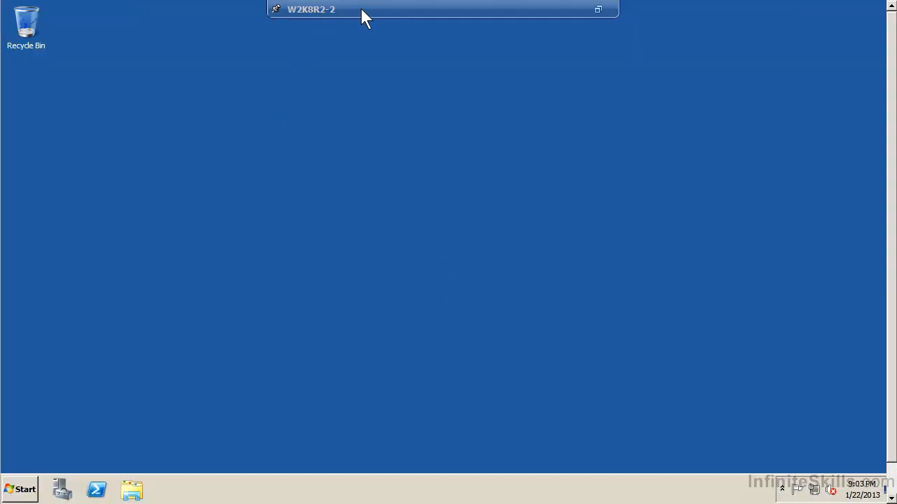
click(276, 9)
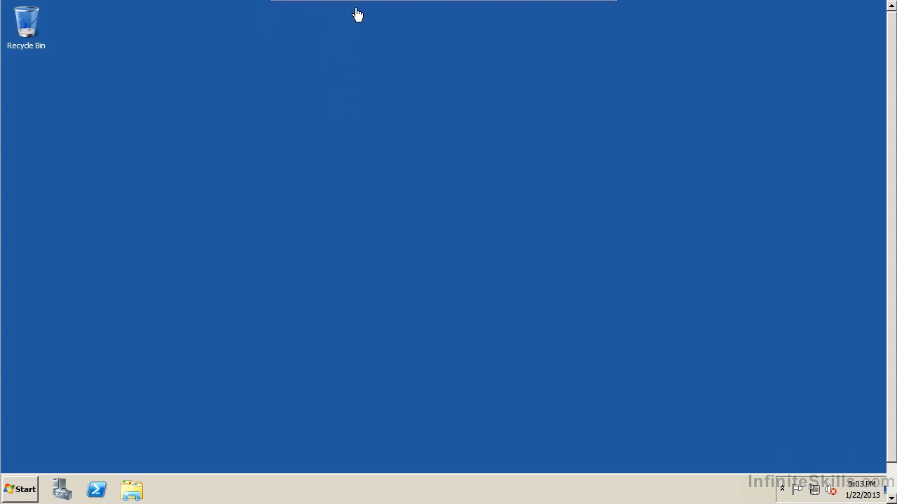
mouse_move(367, 1)
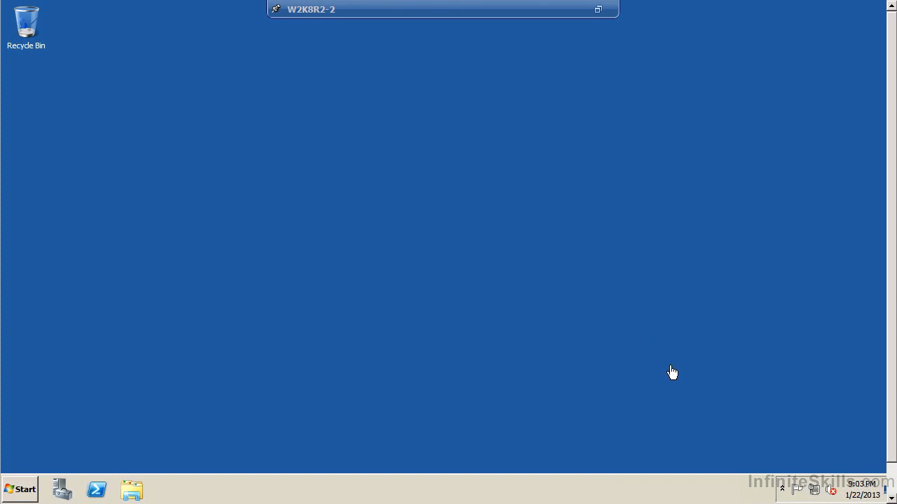
Check the guest's hidden tray icons, and set Action Center and Volume to "Hide icon and notifications" in the notification icon settings
click(783, 486)
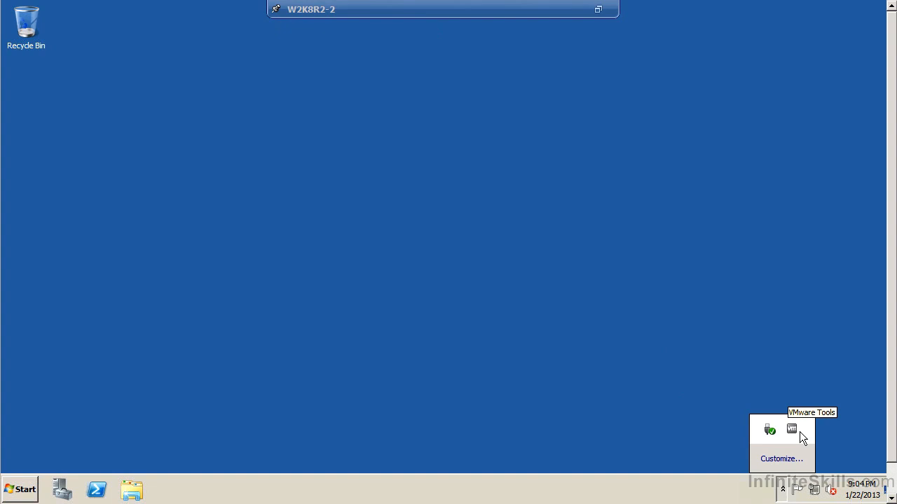
click(841, 489)
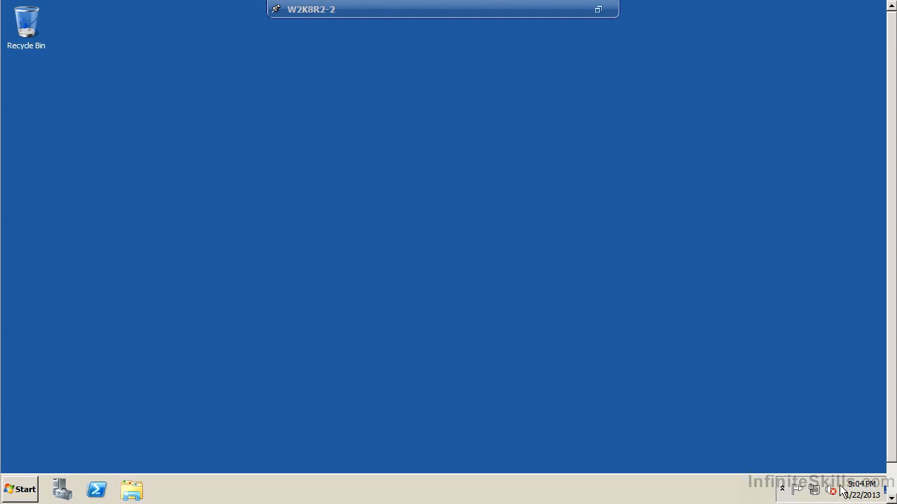
right_click(843, 491)
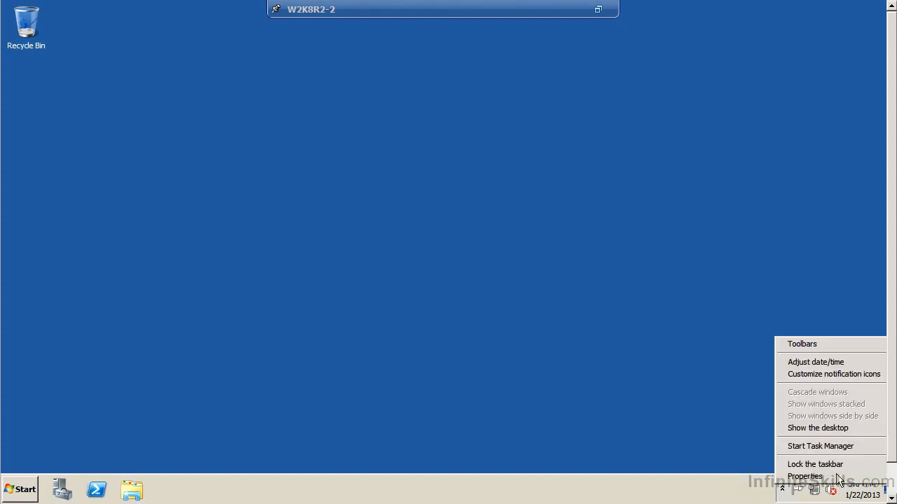
click(824, 375)
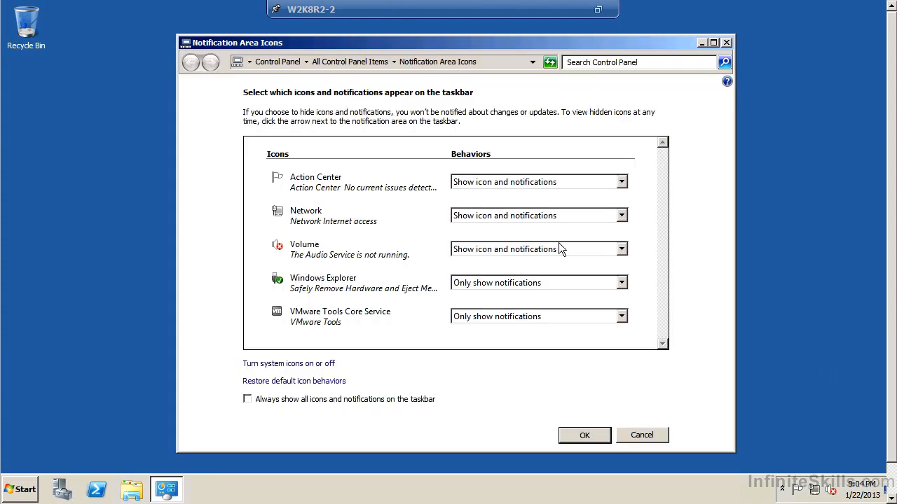
click(493, 183)
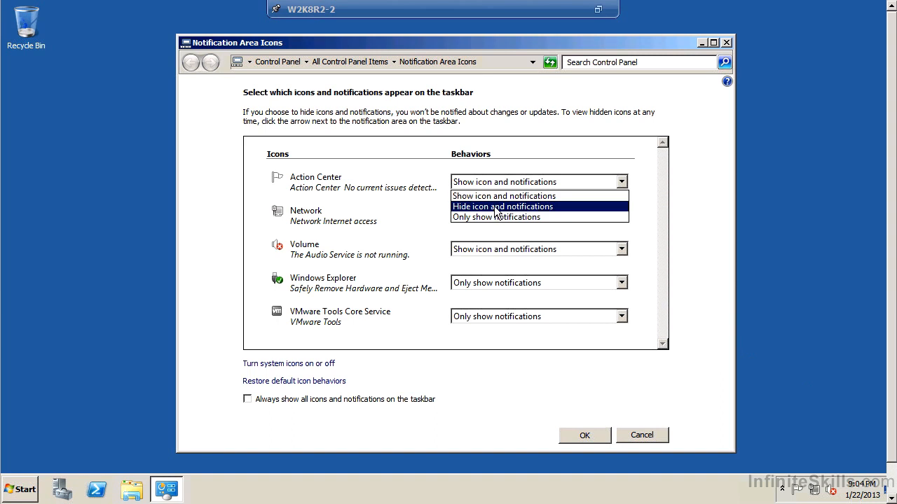
click(495, 208)
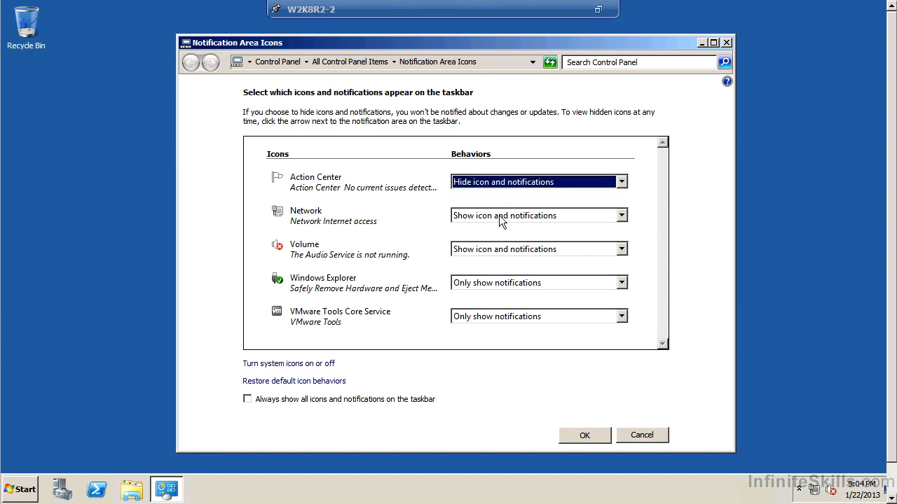
click(492, 251)
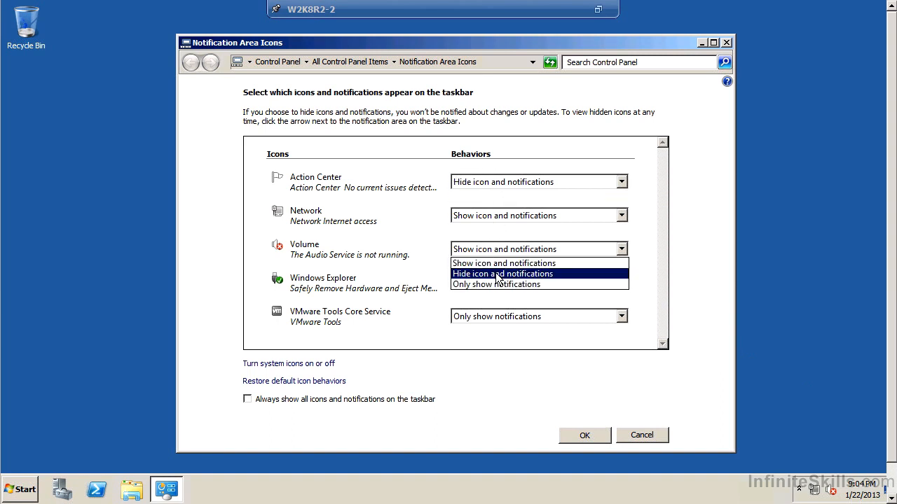
click(497, 274)
Set VMware Tools Core Service and Windows Explorer to "Show icon and notifications" in the notification area
click(483, 319)
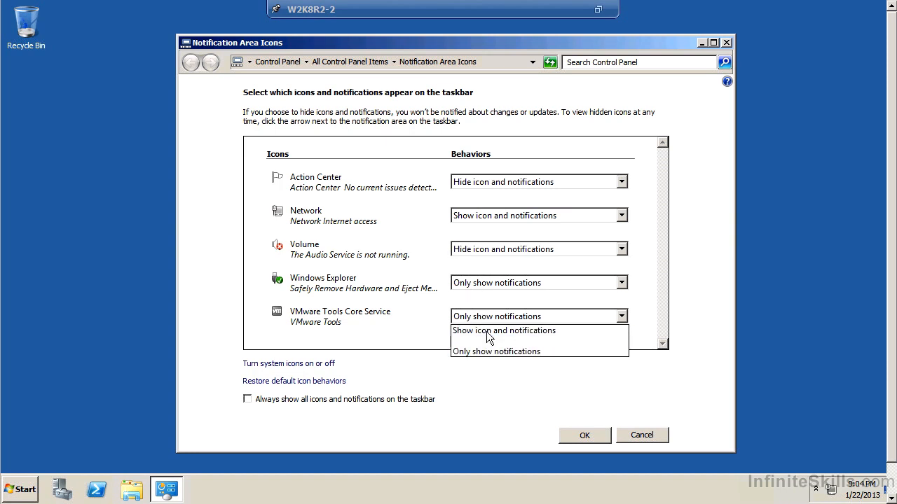
click(491, 331)
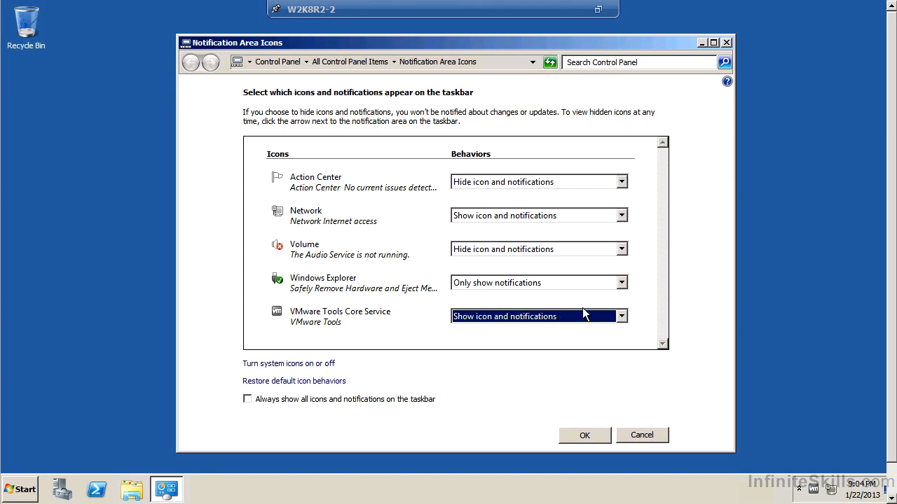
click(482, 283)
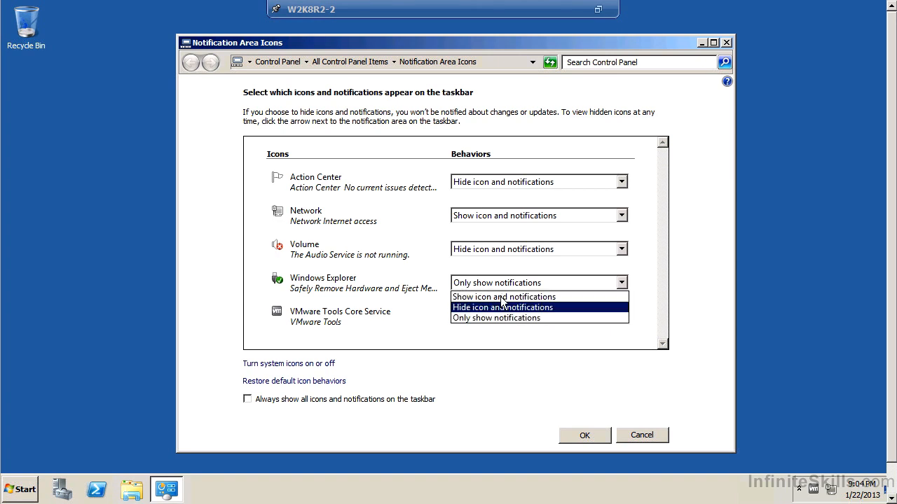
click(503, 298)
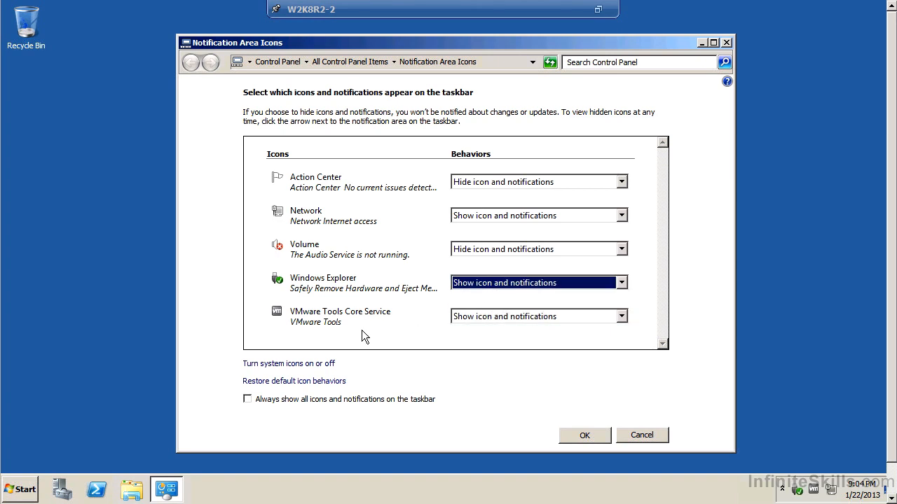
Turn the Clock system icon off and confirm the notification area settings
click(291, 363)
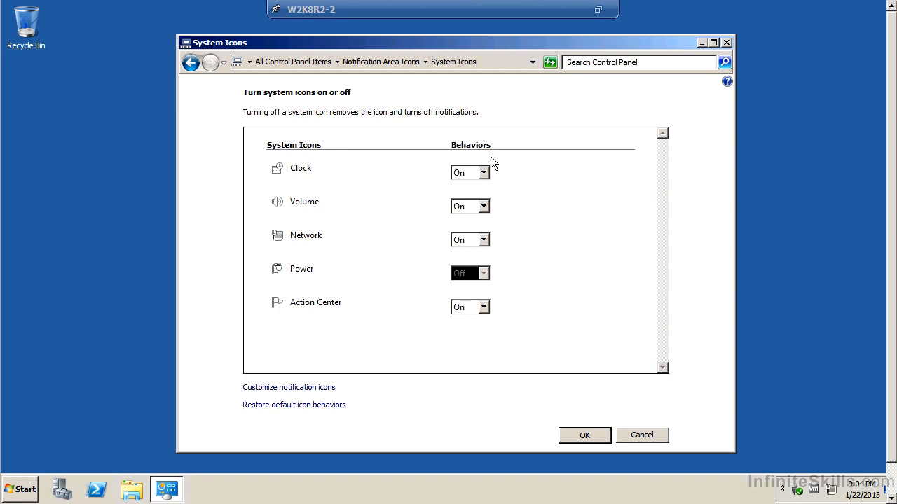
click(475, 175)
click(463, 197)
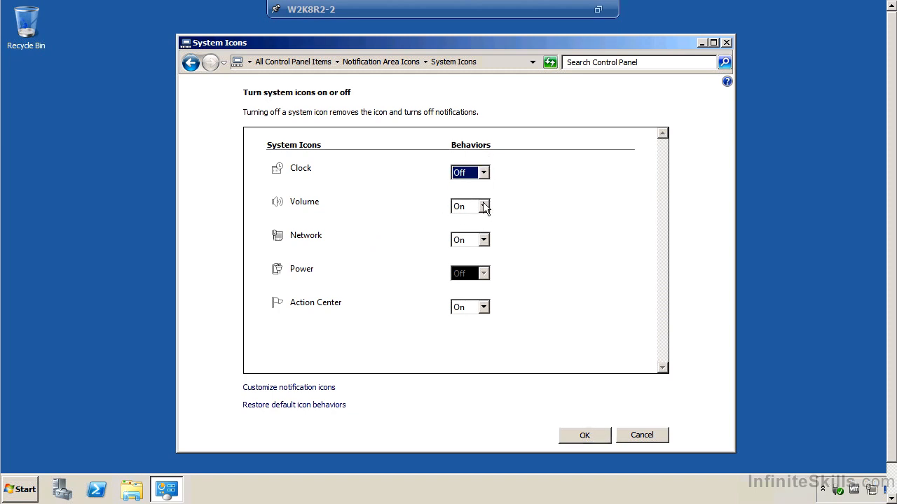
click(601, 436)
click(582, 488)
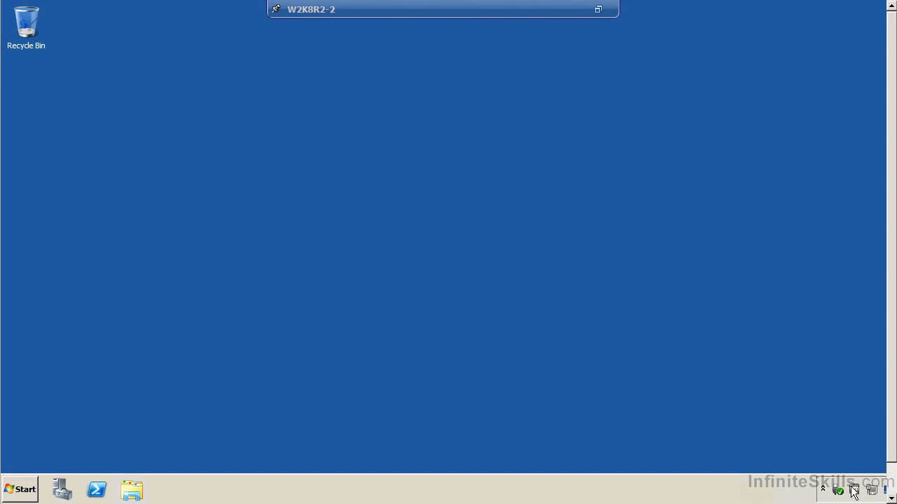
View the version and service status in the About VMware Tools window, and close it
right_click(855, 490)
click(861, 454)
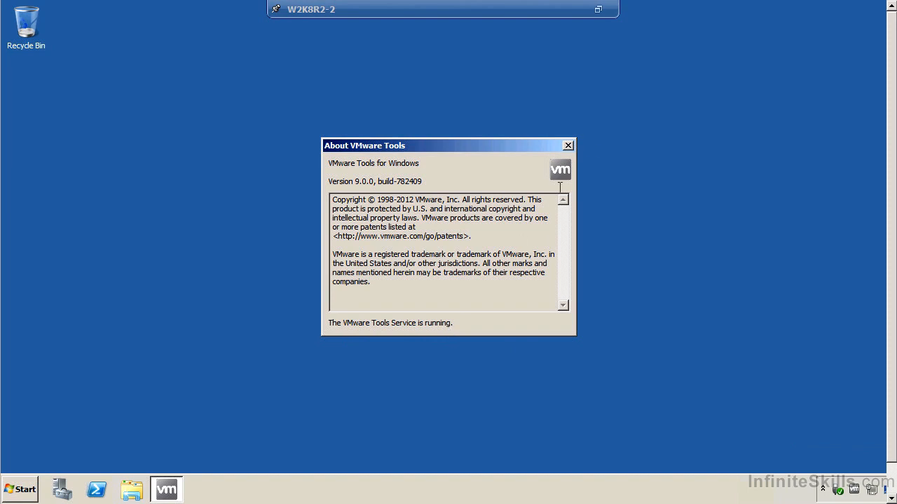
click(568, 147)
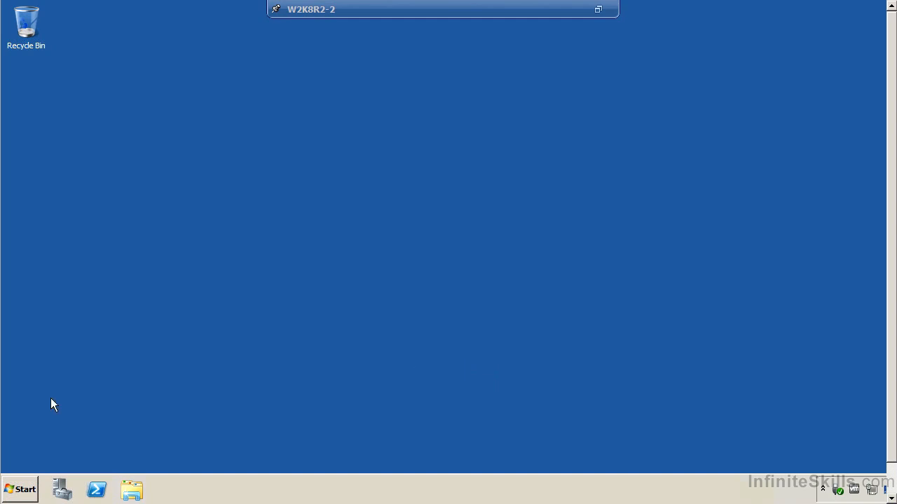
Log off from the guest operating system and close the W2K8R2-2 console window
click(19, 490)
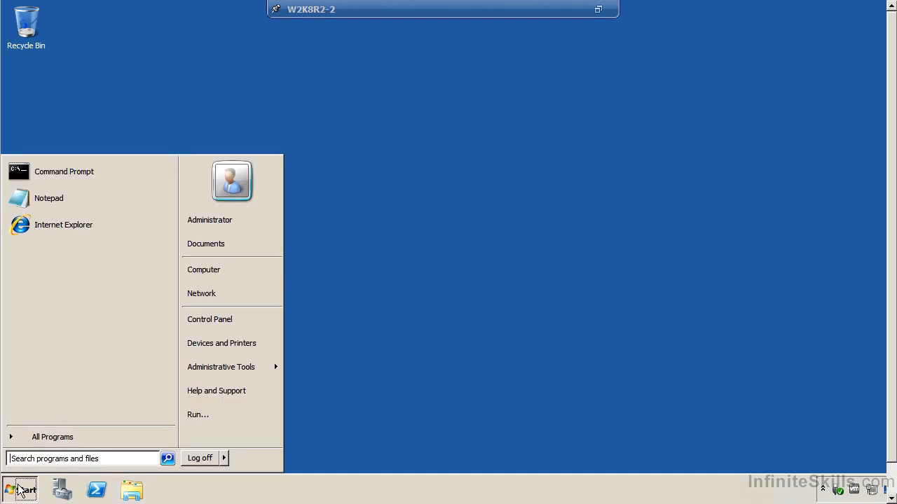
click(214, 458)
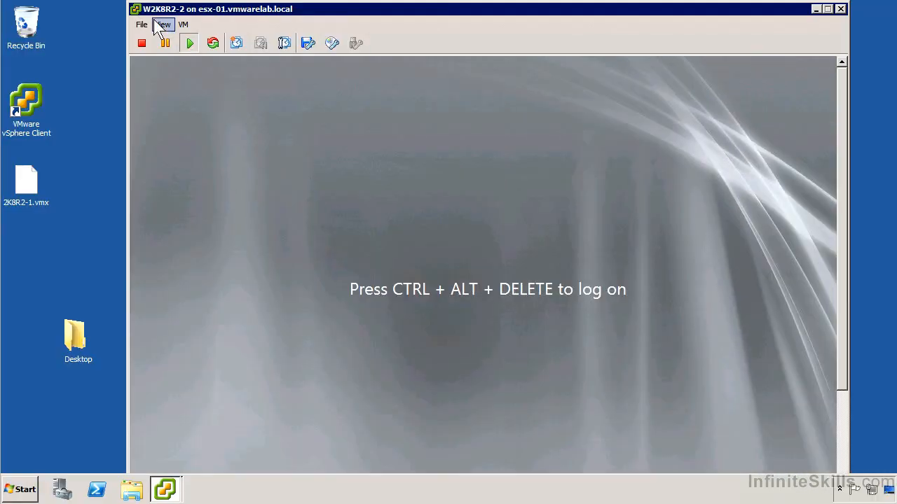
double_click(137, 9)
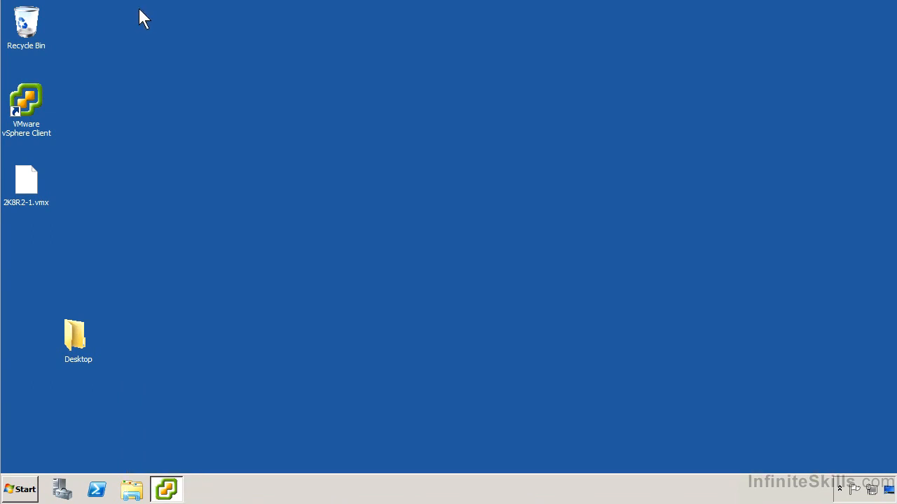